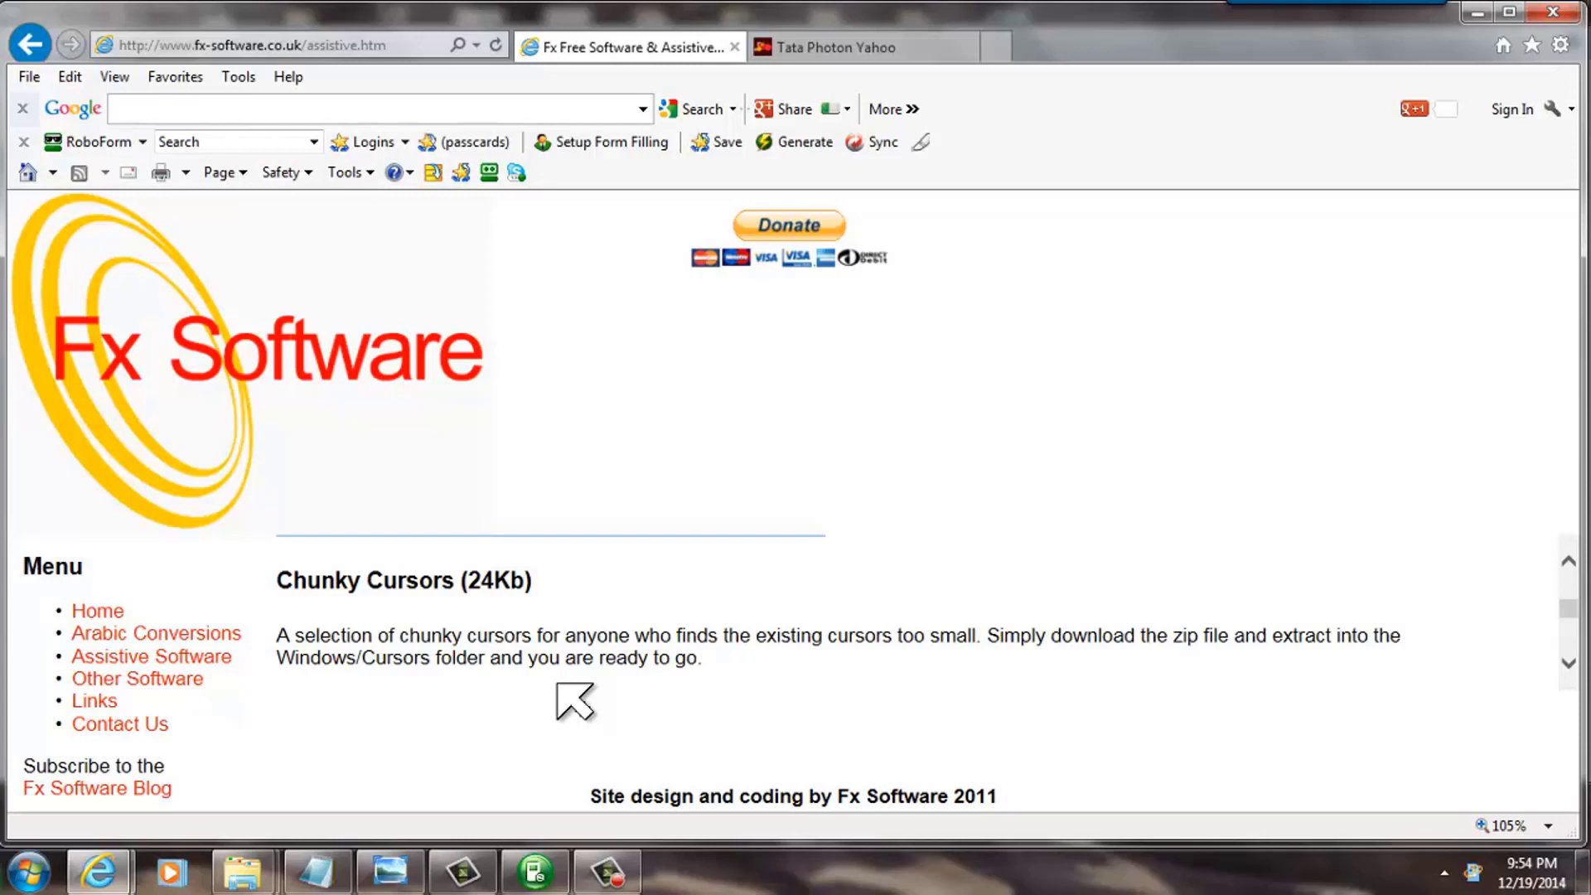
Scroll to the Chunky Cursors (24Kb) entry and download its zip file.
click(1569, 662)
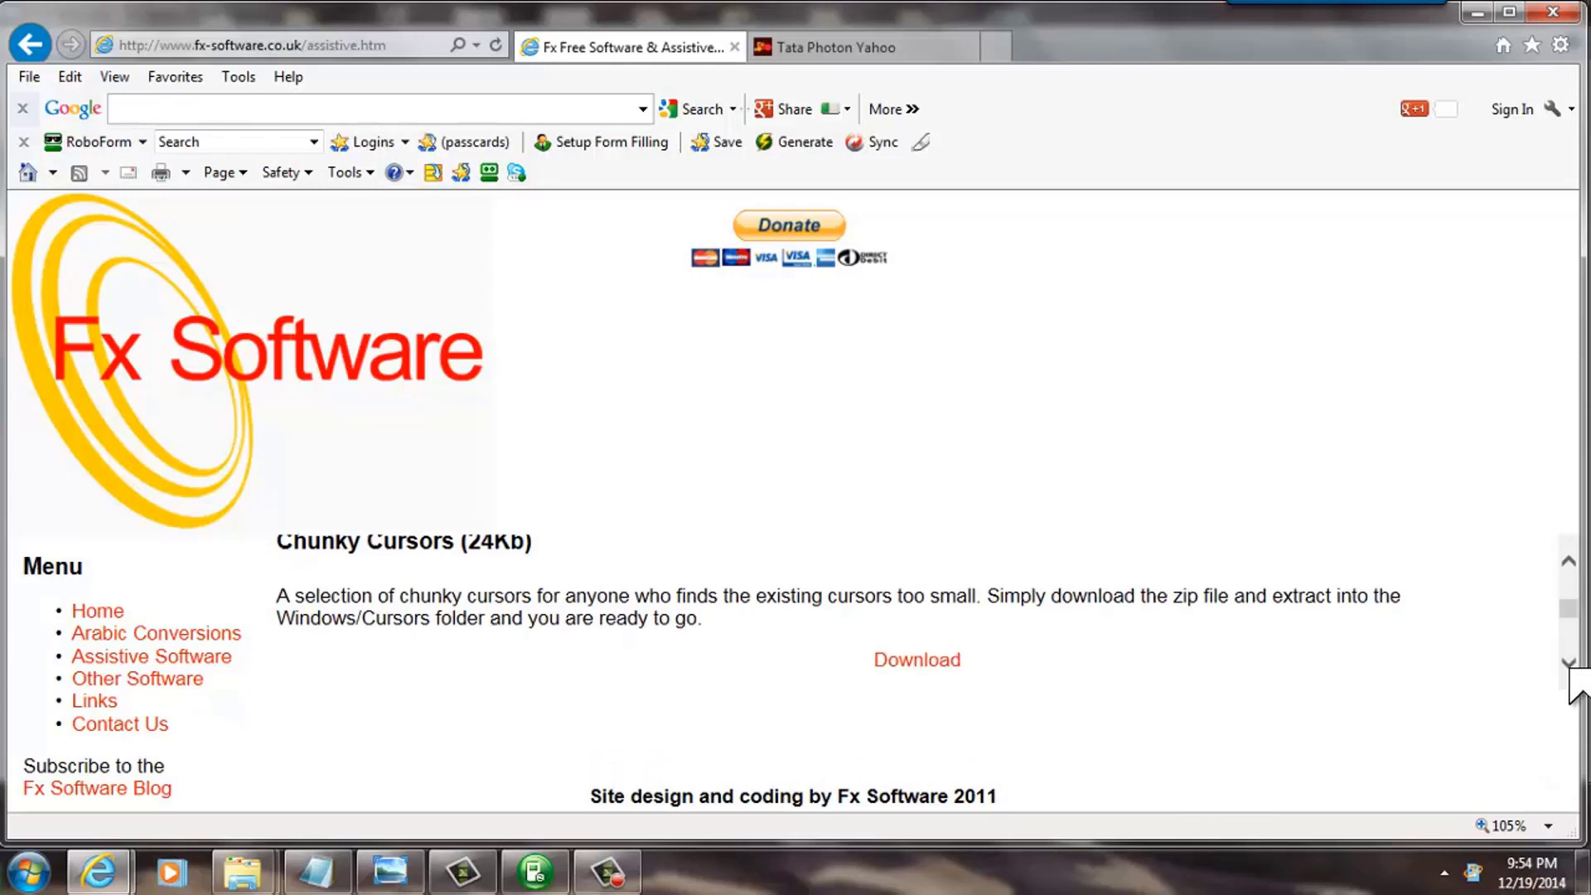
click(891, 662)
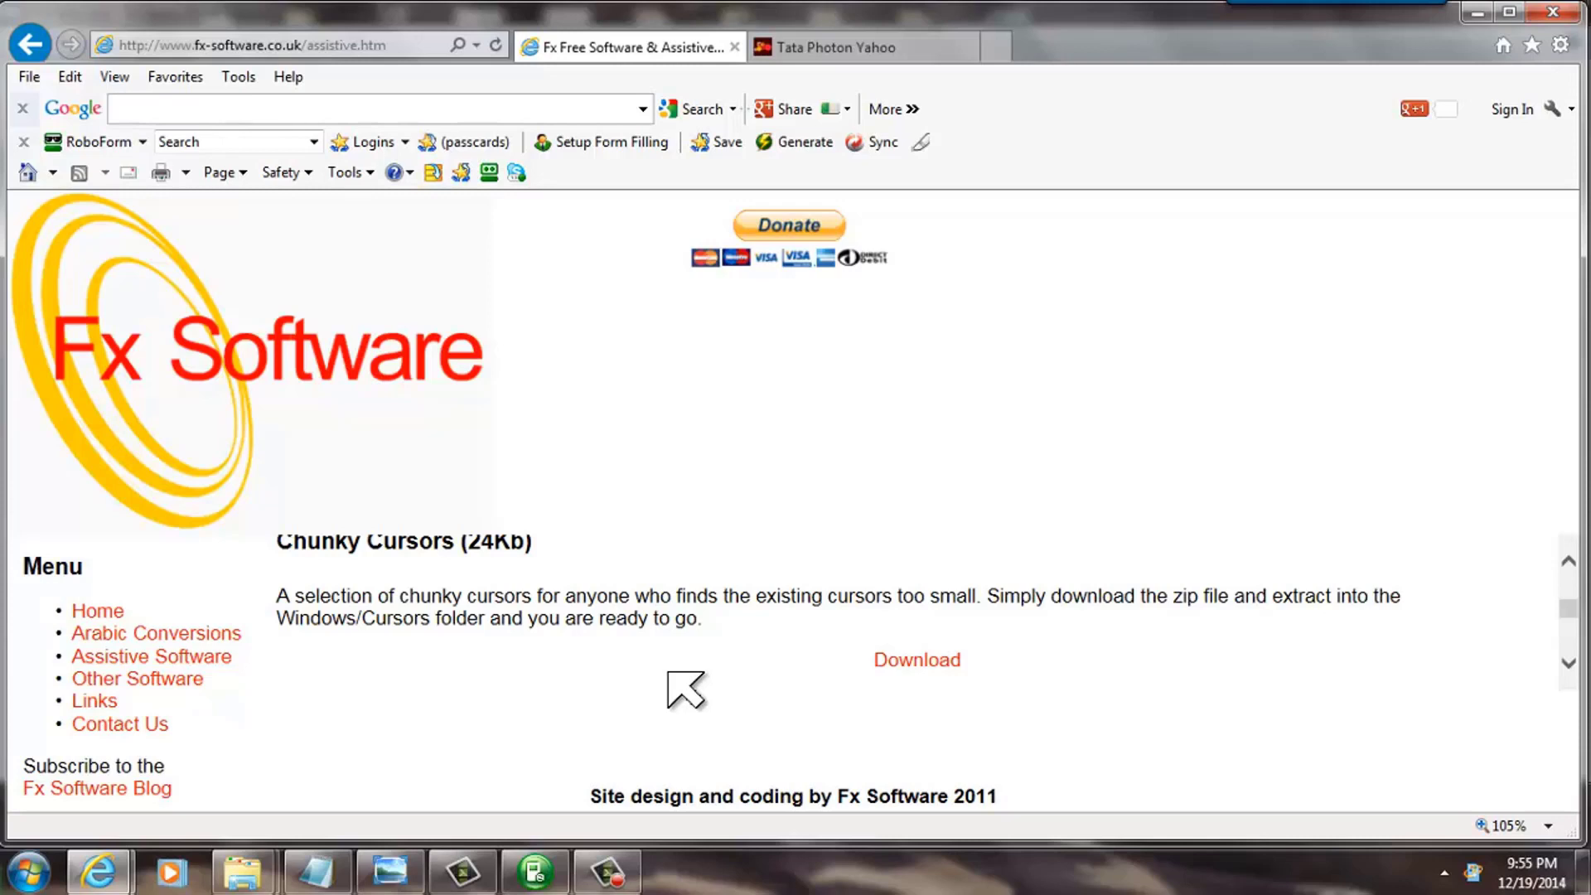
Bring Photo Viewer forward and arrow through the screenshots to the 2x2_table image.
click(396, 872)
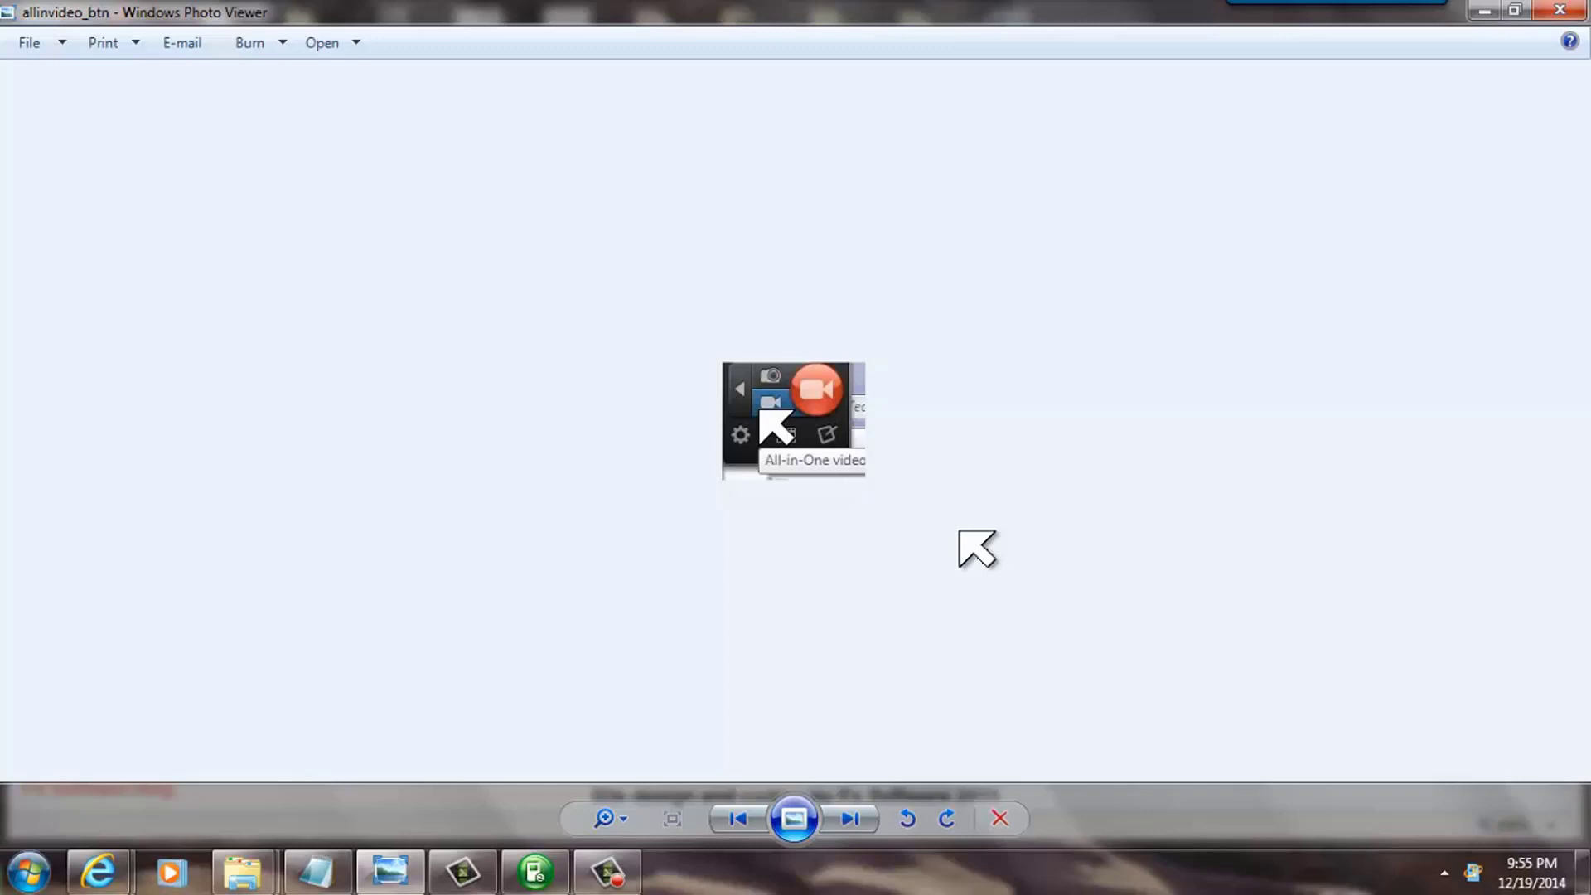
key(Left)
key(Left)
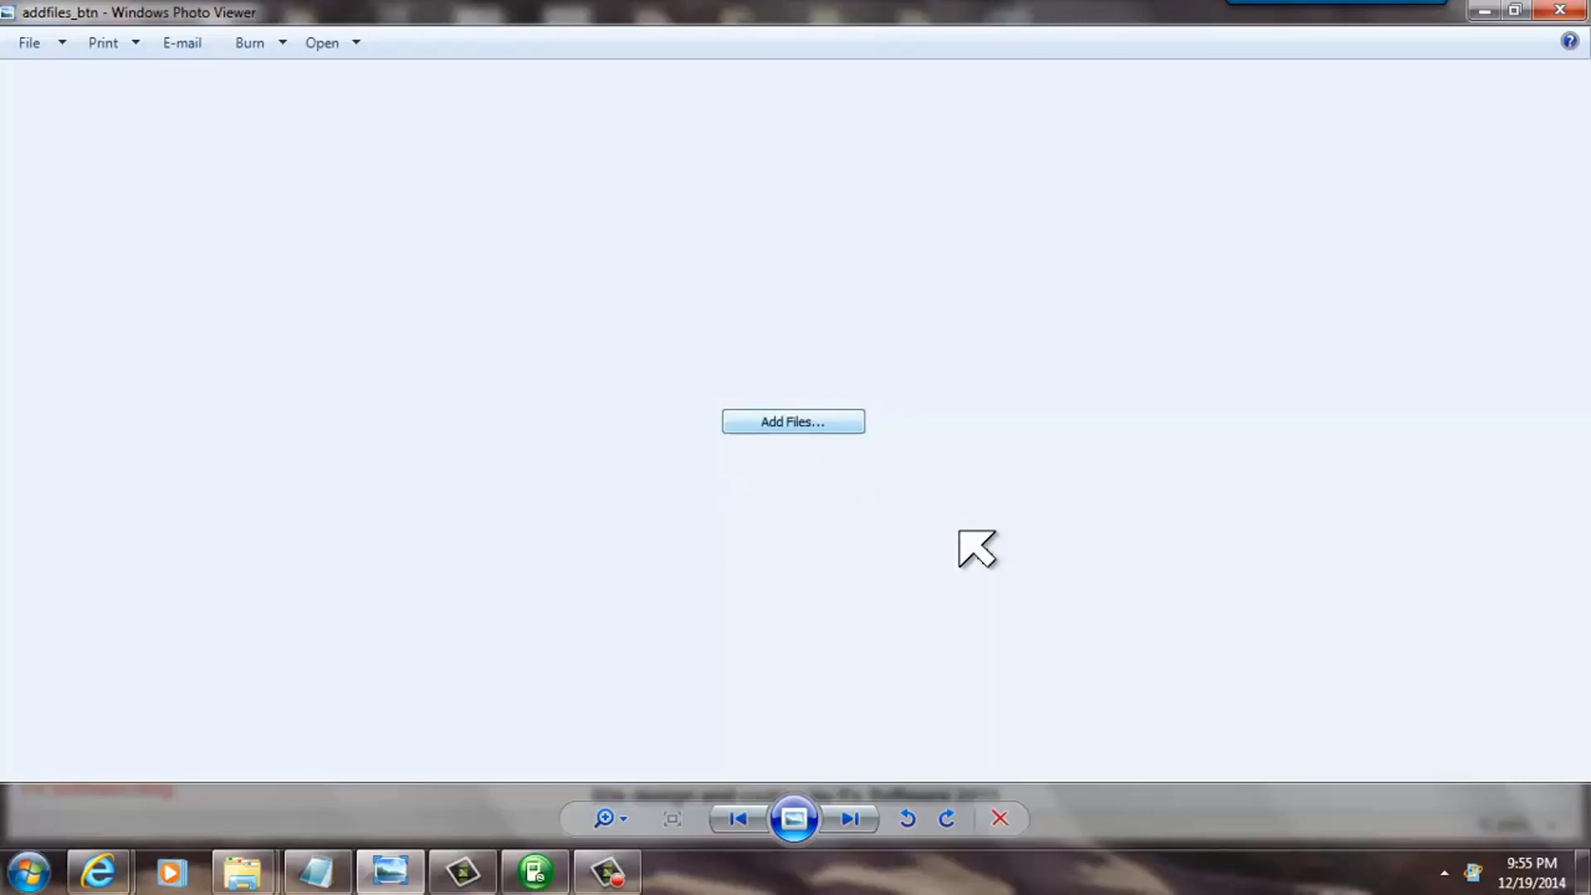
key(Left)
key(Left)
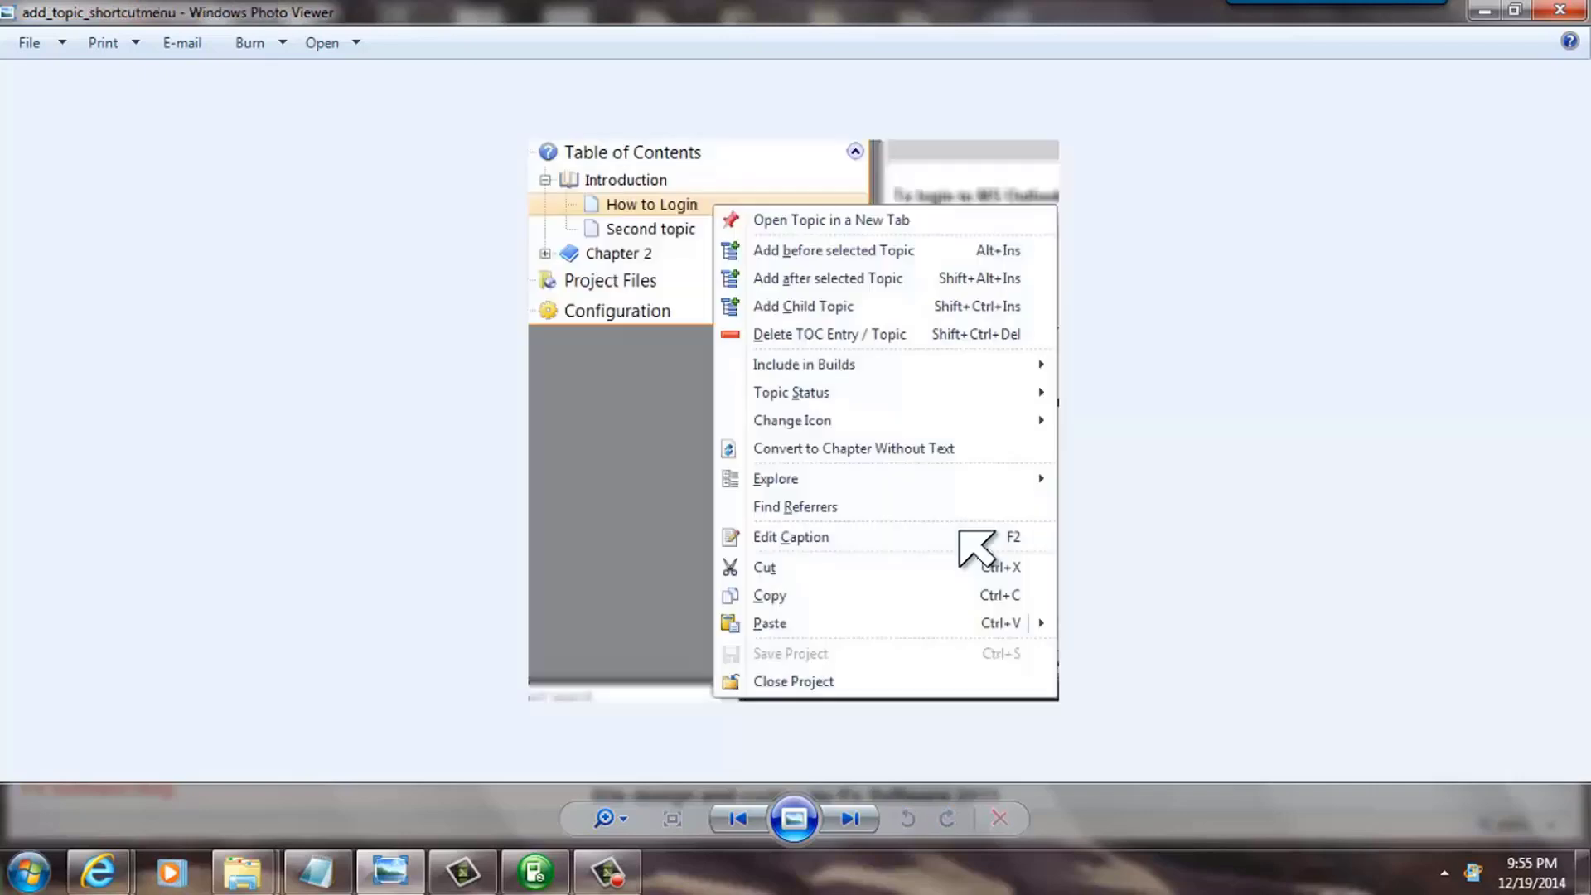
key(Left)
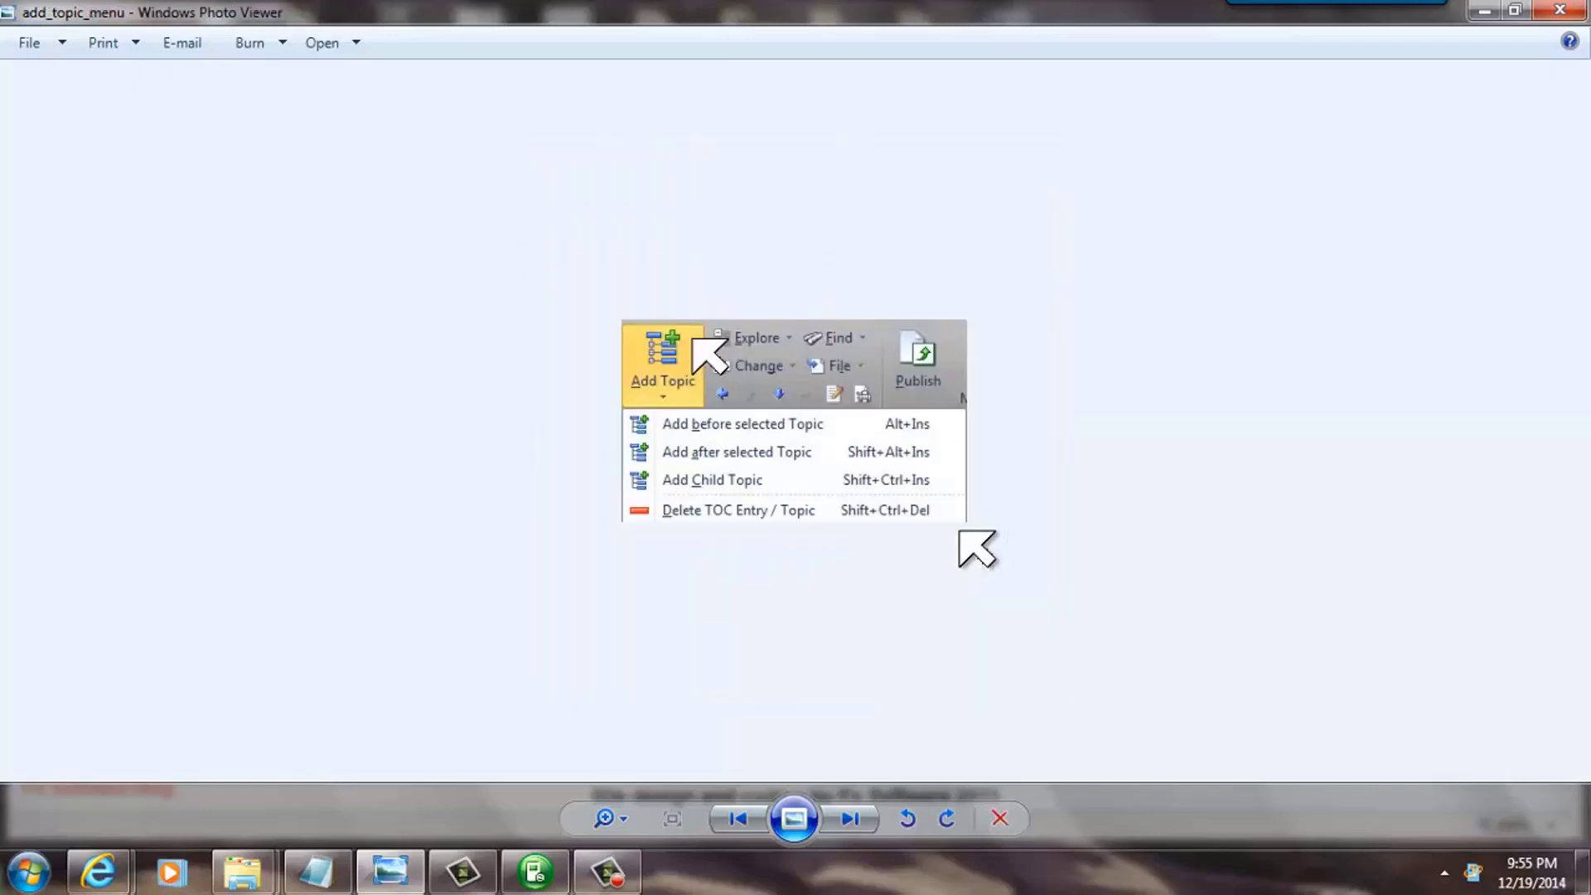
key(Left)
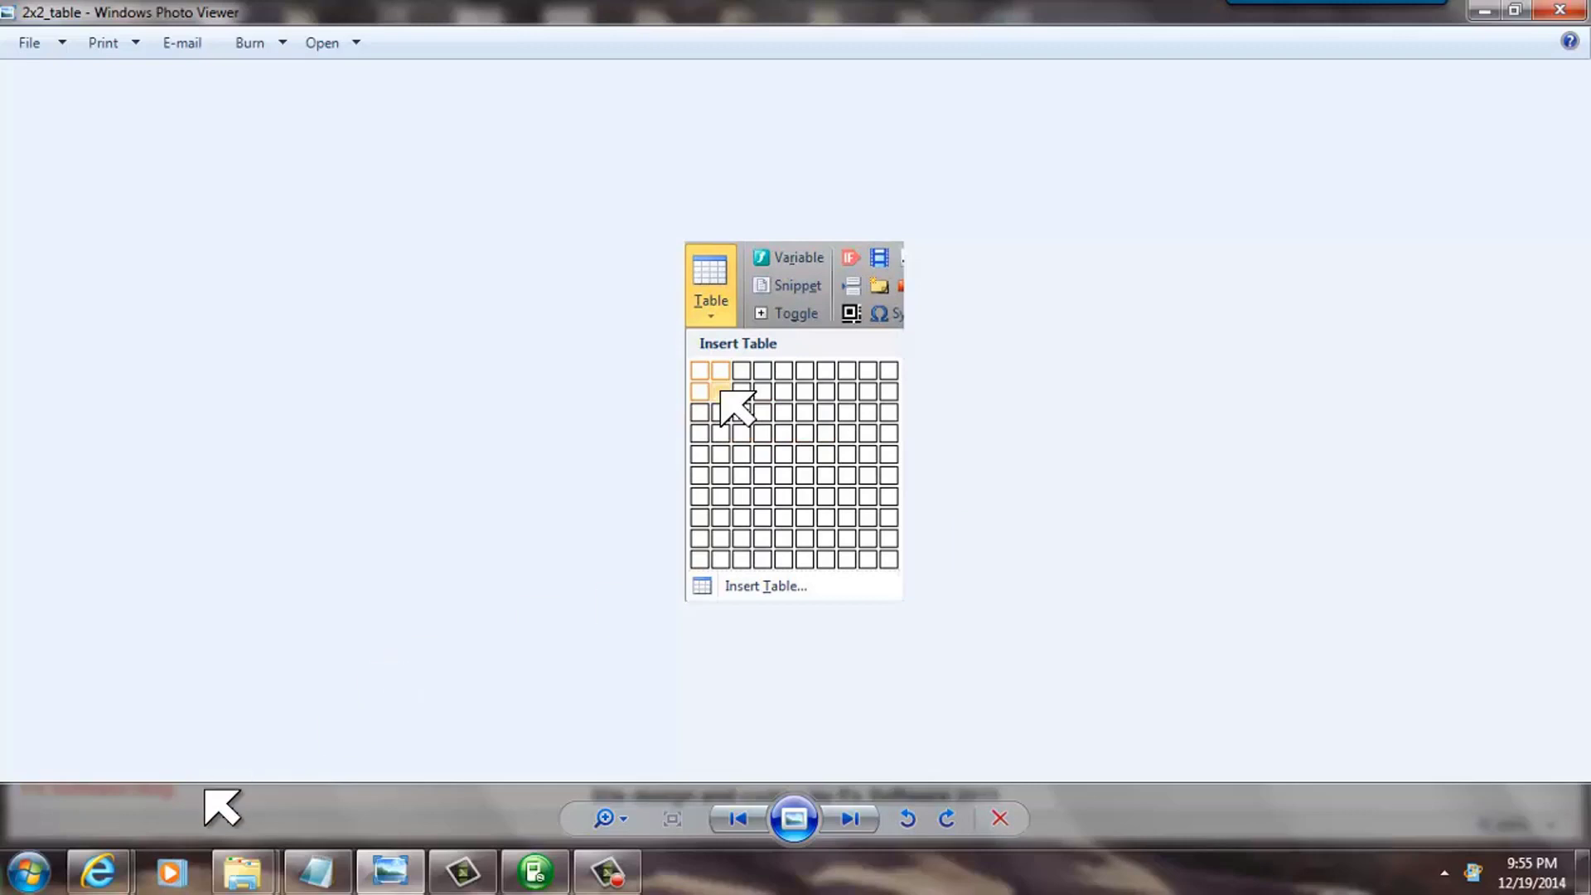
mouse_move(98, 873)
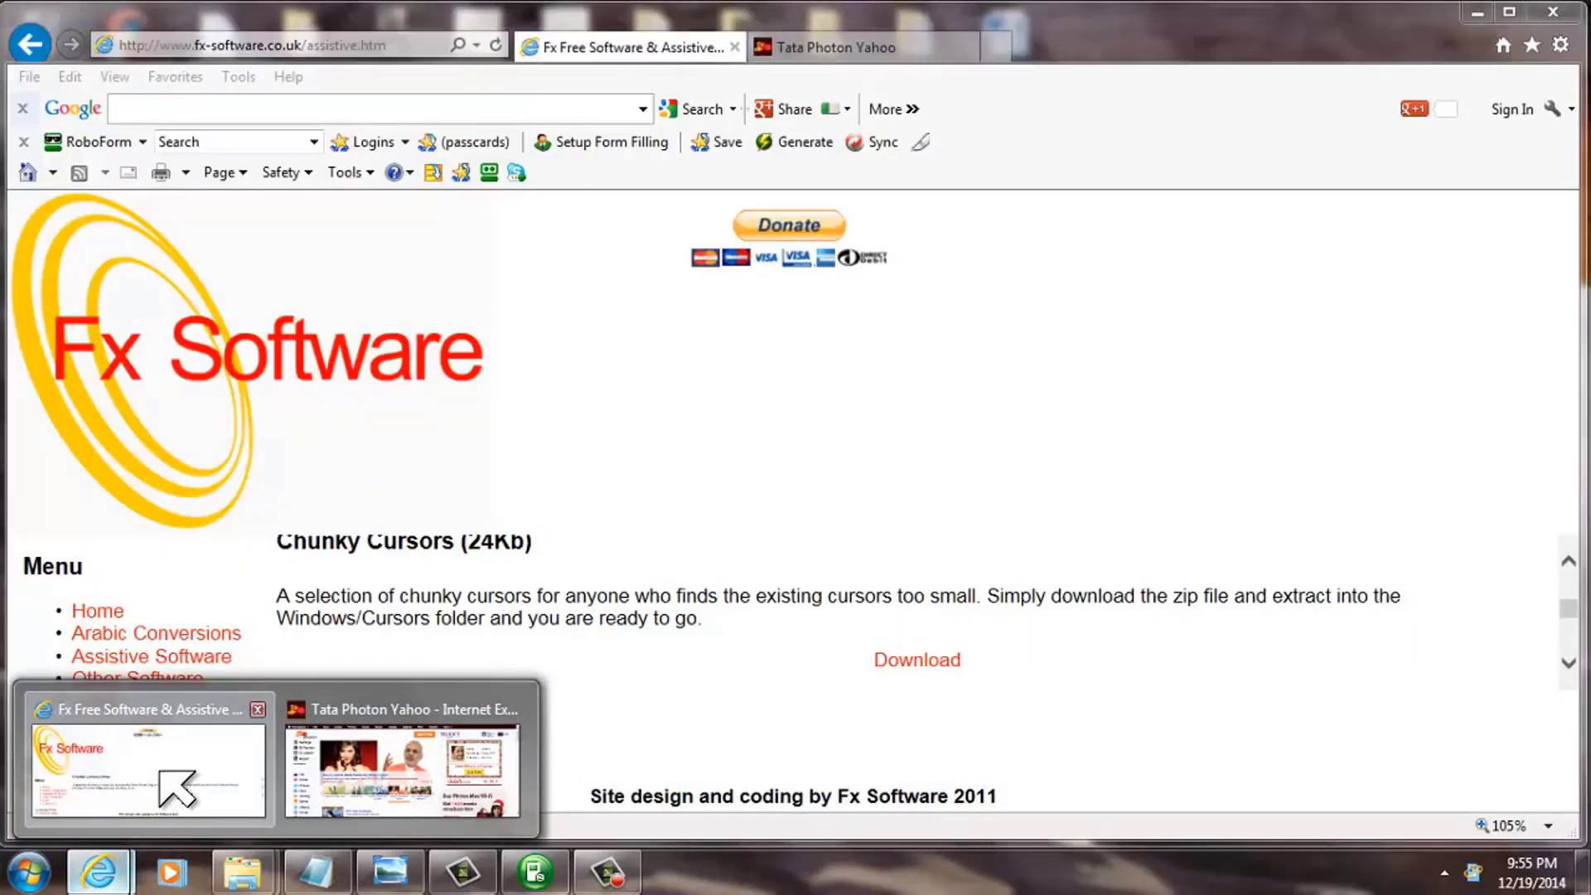
Switch back to the Fx Software page in Internet Explorer at the Chunky Cursors download.
click(171, 788)
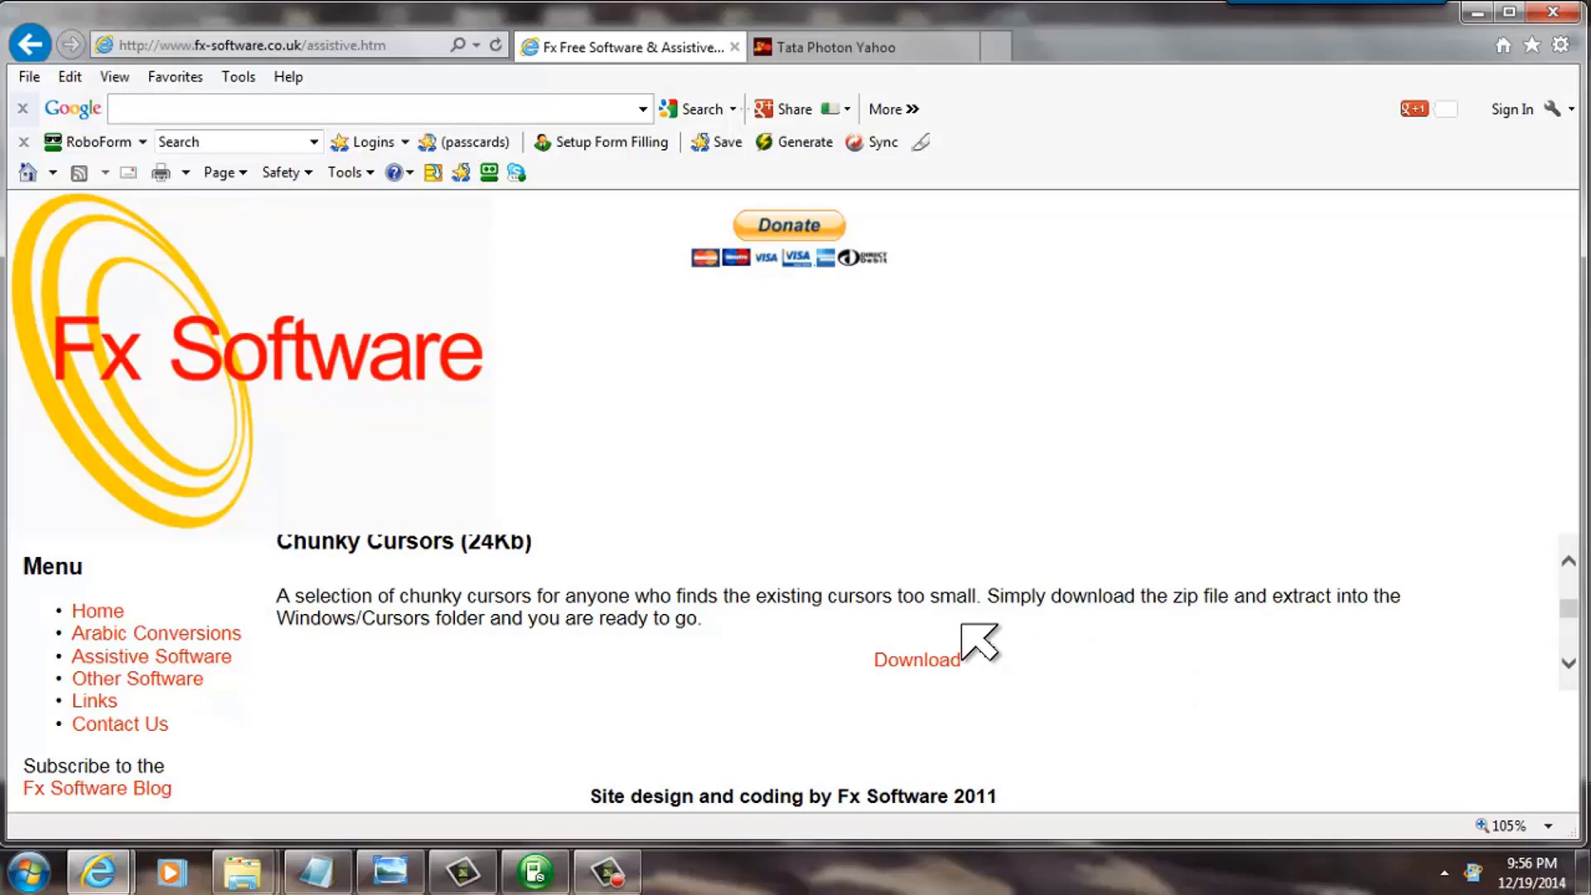
scroll(979, 641, up, 2)
scroll(978, 641, up, 2)
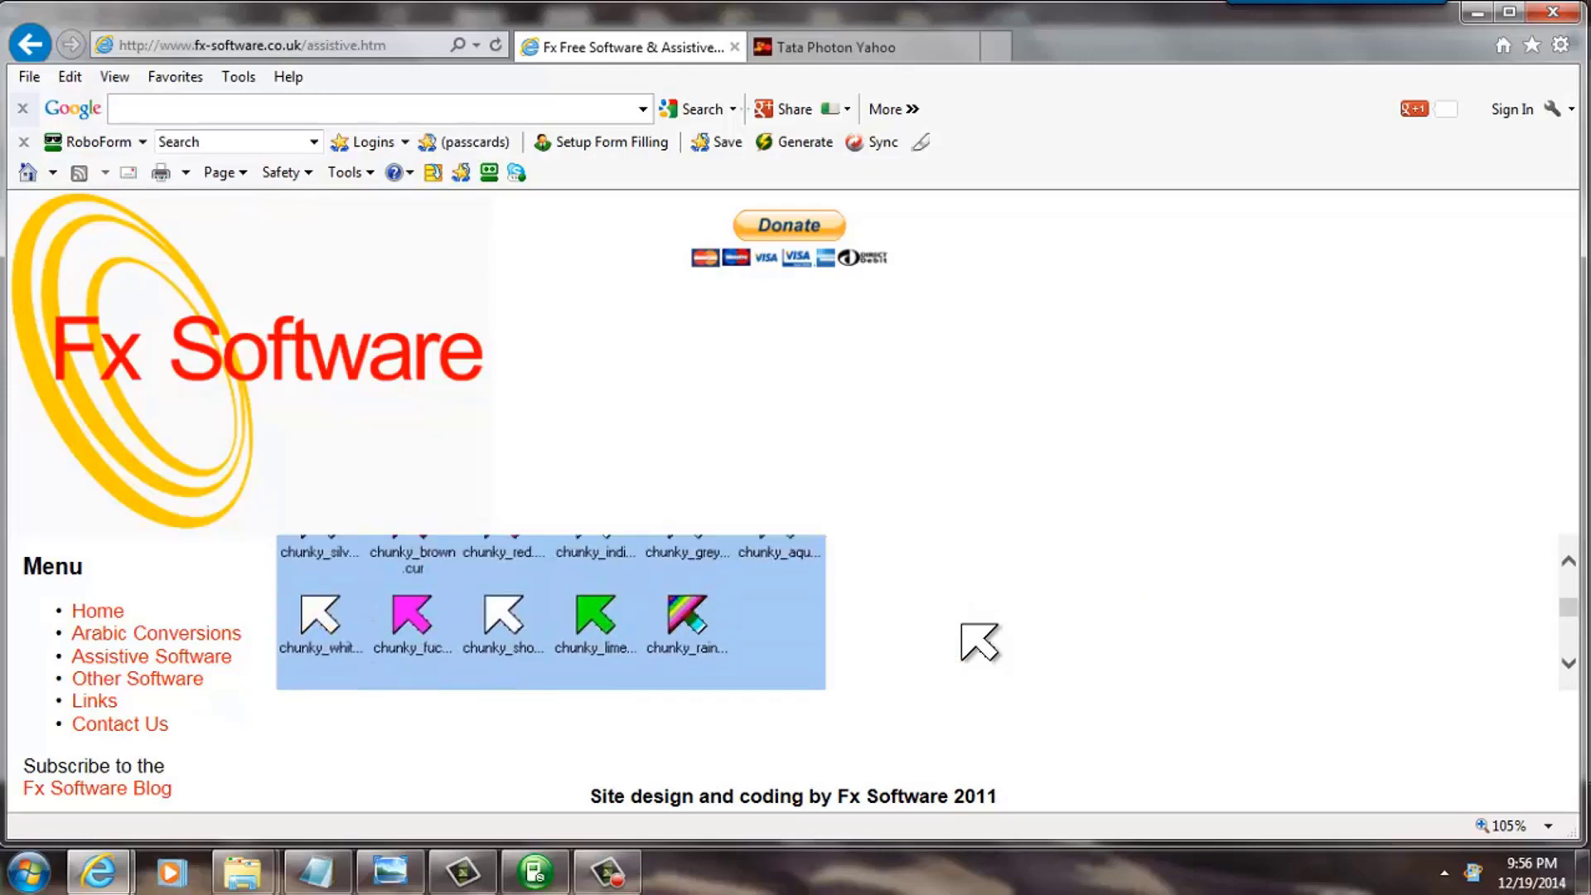
scroll(978, 642, up, 2)
scroll(978, 641, up, 2)
scroll(978, 642, up, 2)
scroll(979, 642, up, 2)
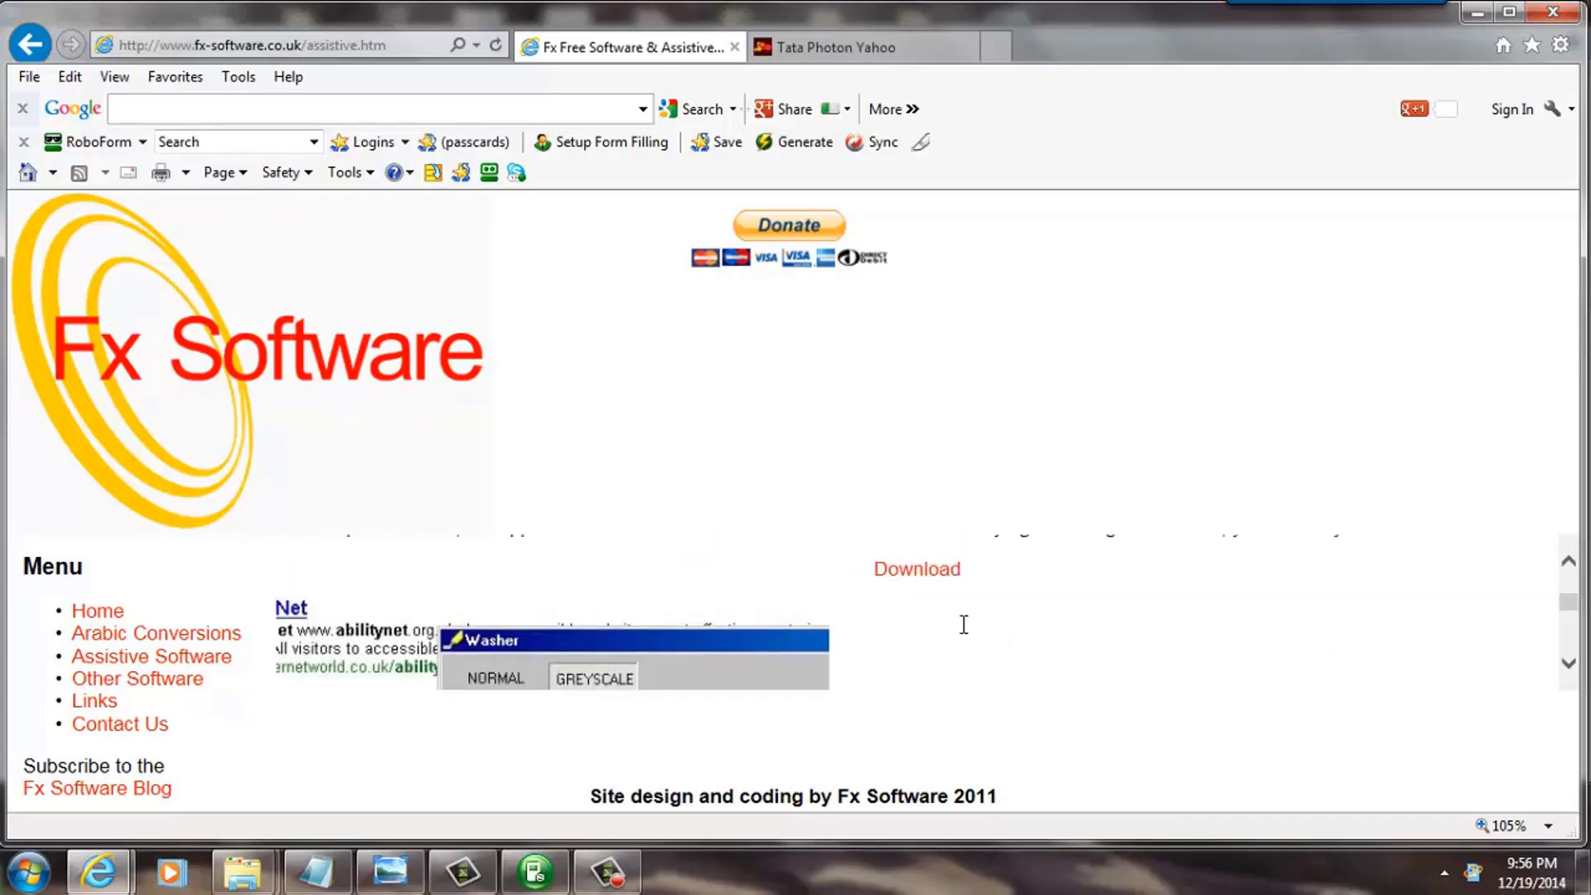
scroll(978, 642, up, 2)
scroll(978, 641, up, 2)
scroll(978, 642, up, 2)
scroll(979, 642, up, 2)
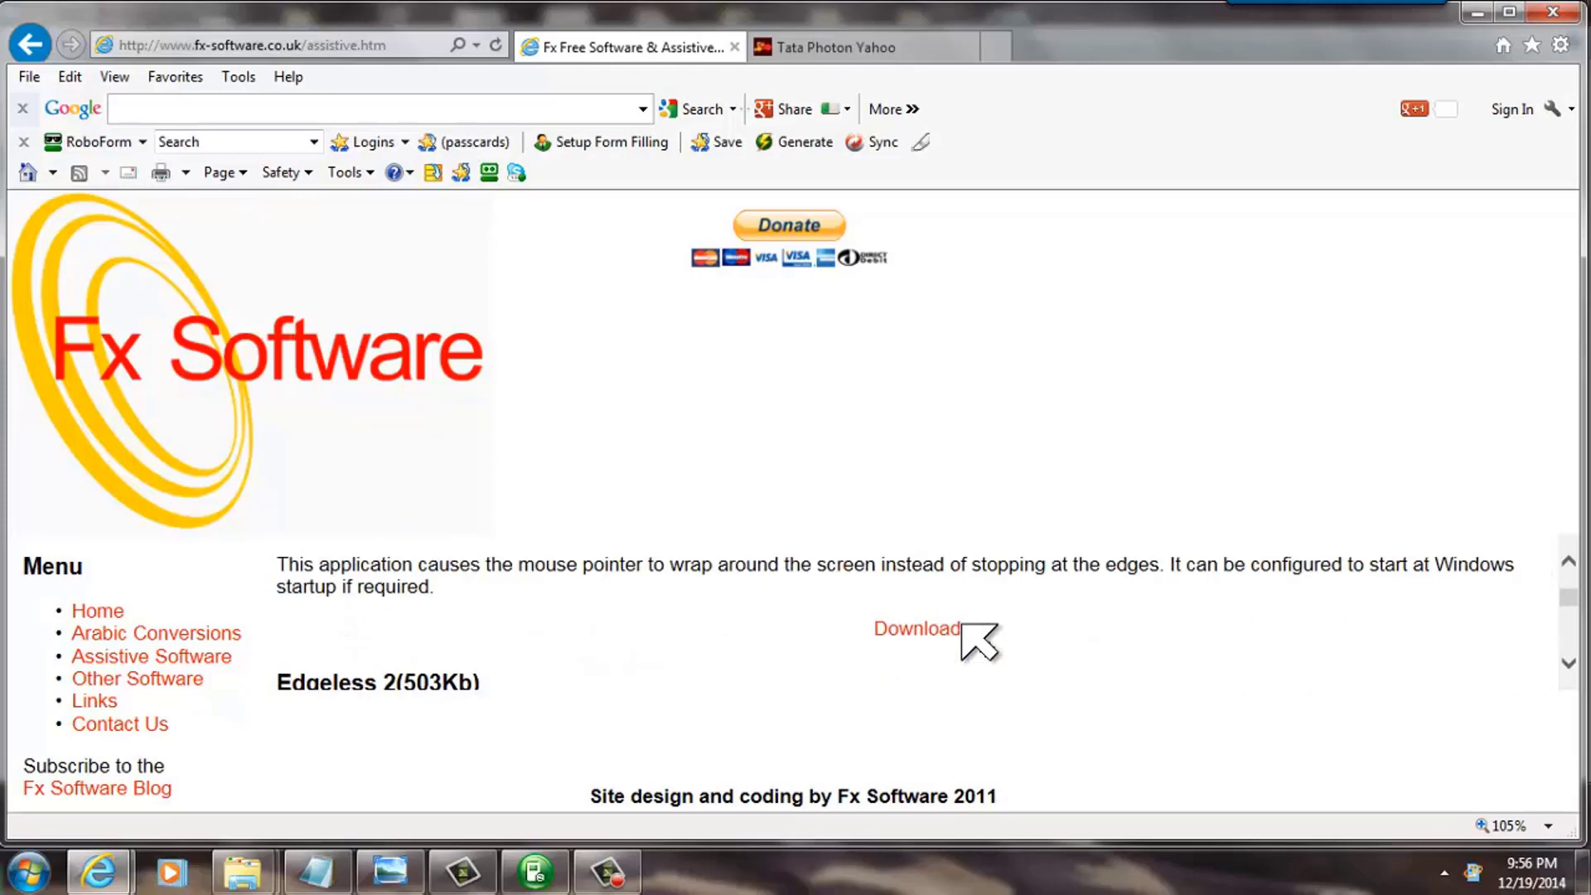
scroll(978, 642, down, 1)
scroll(870, 649, down, 2)
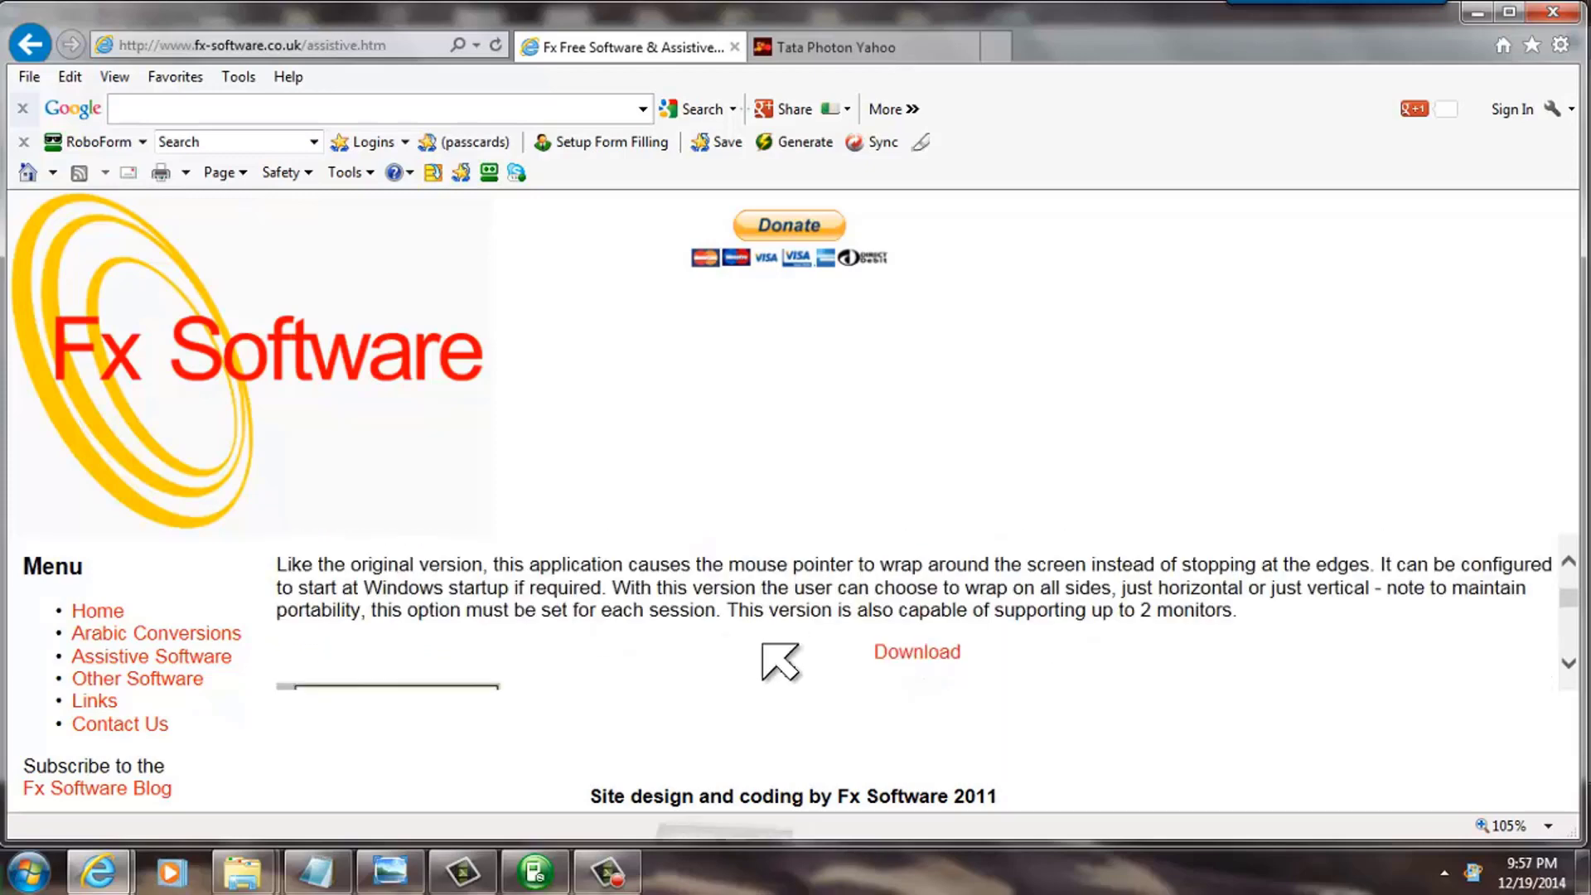